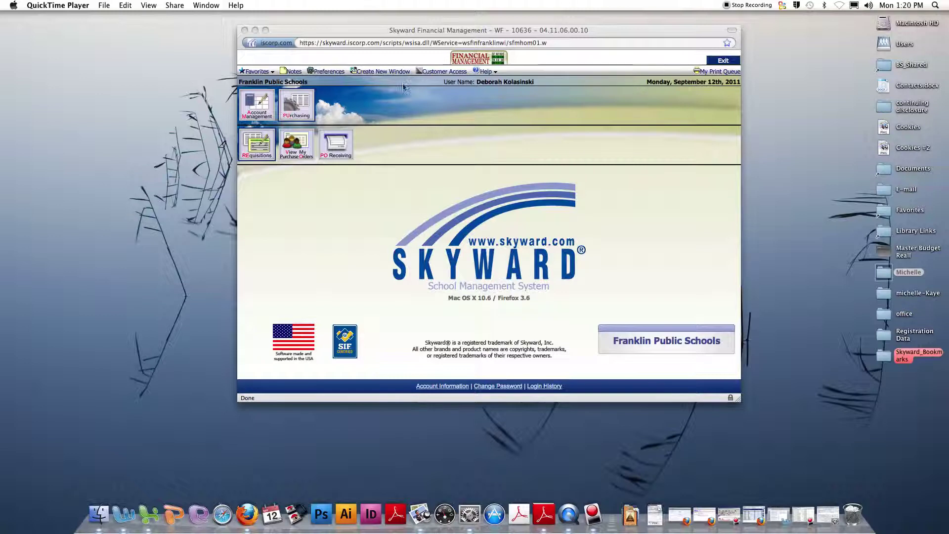
Bring the Skyward browser window forward and open Requisitions under Purchasing.
click(460, 74)
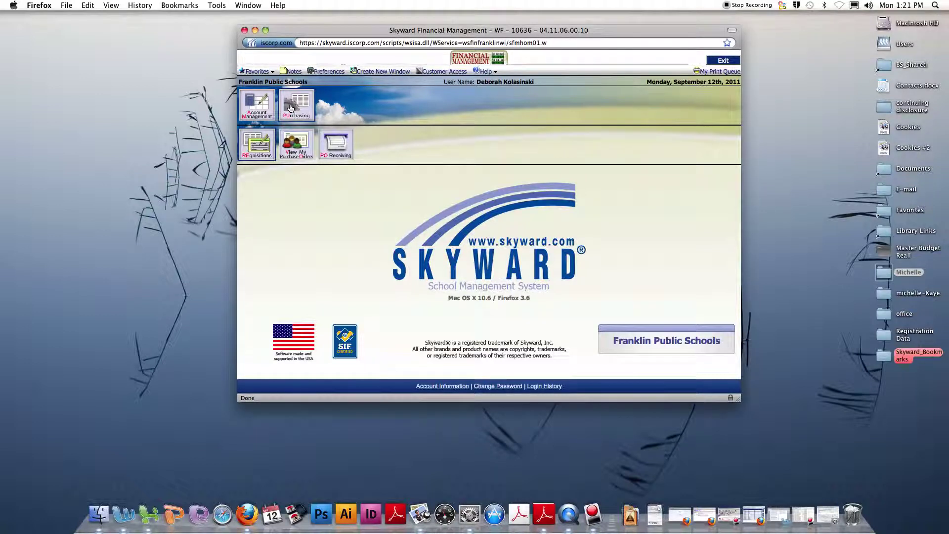
click(253, 153)
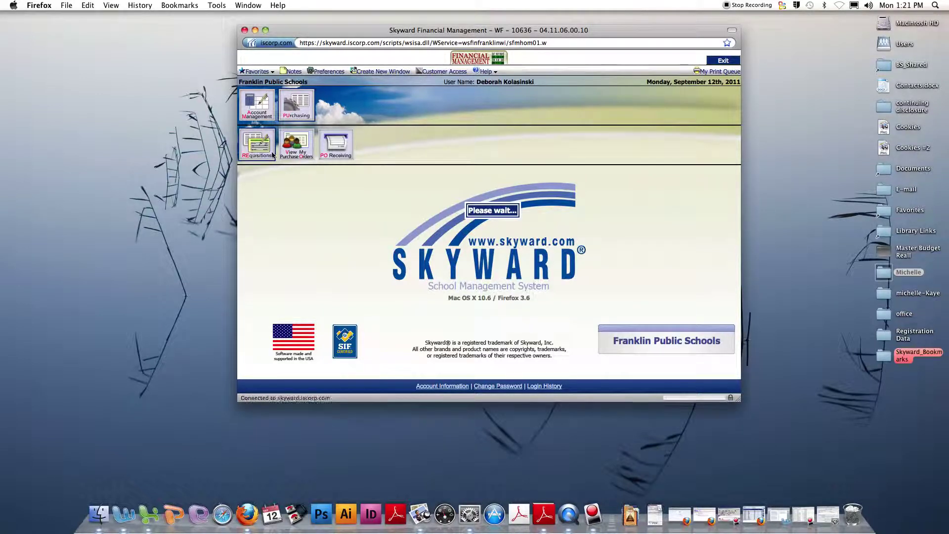
Add a new requisition for 150 - Robinwood Elem, accepting the 2011 - 2012 fiscal year alert.
click(711, 109)
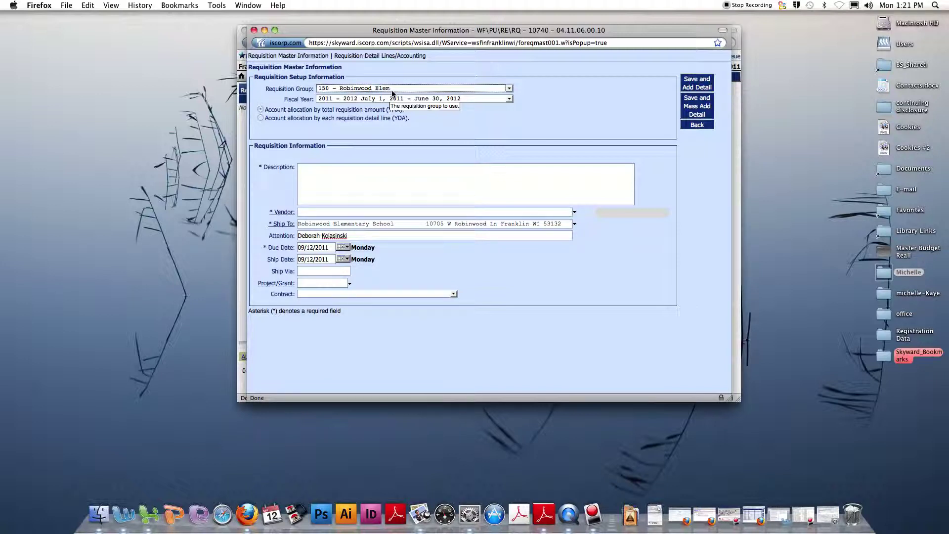
click(383, 176)
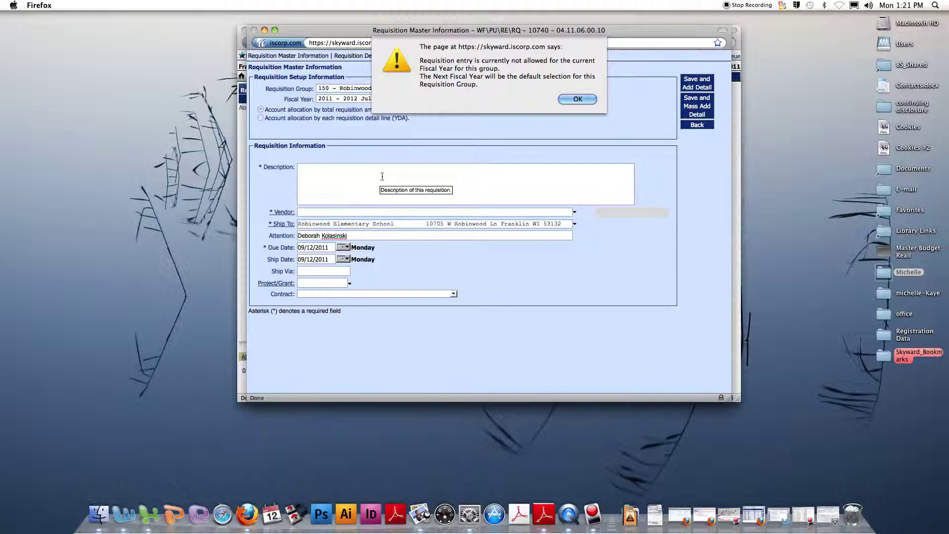
click(569, 99)
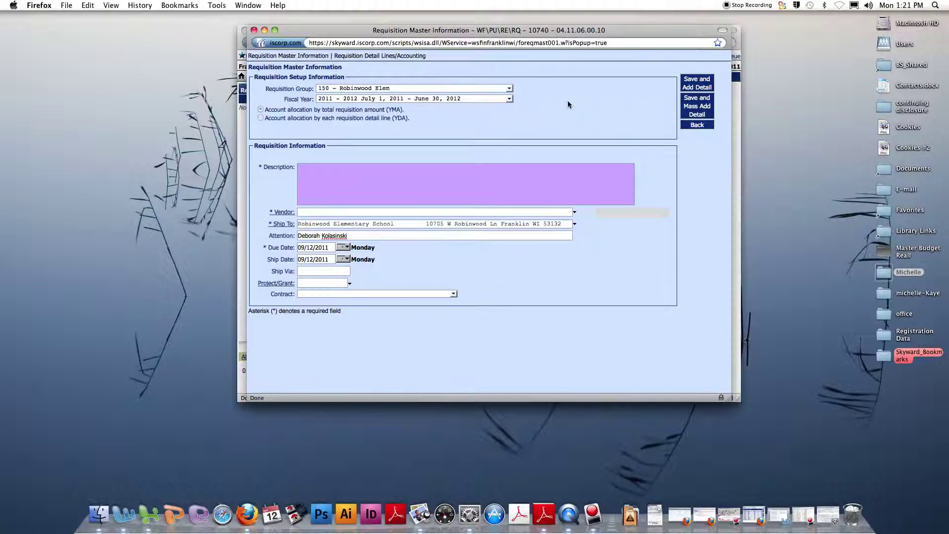
Enter 'Classroom supplies' as the description and choose Abc School Supply as the vendor.
text(Classroom supplies)
key(Tab)
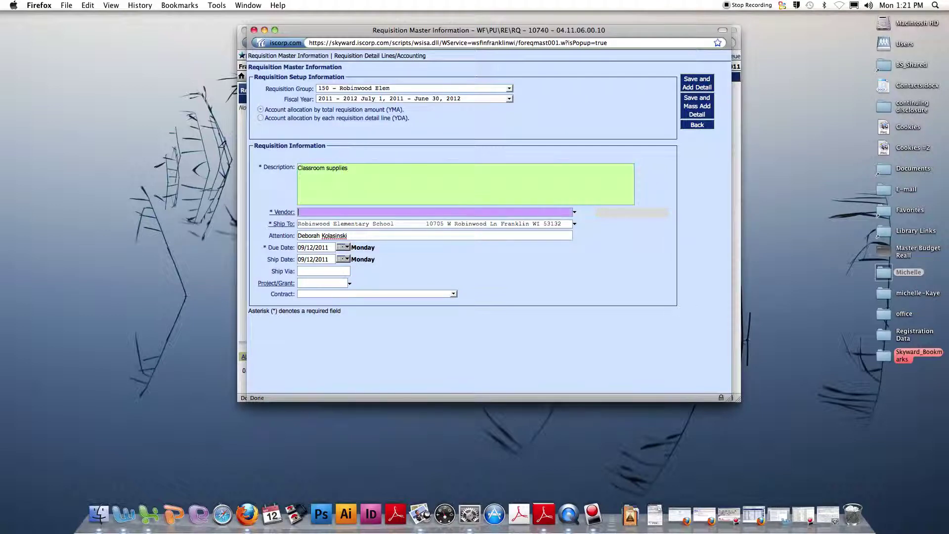
text(abc)
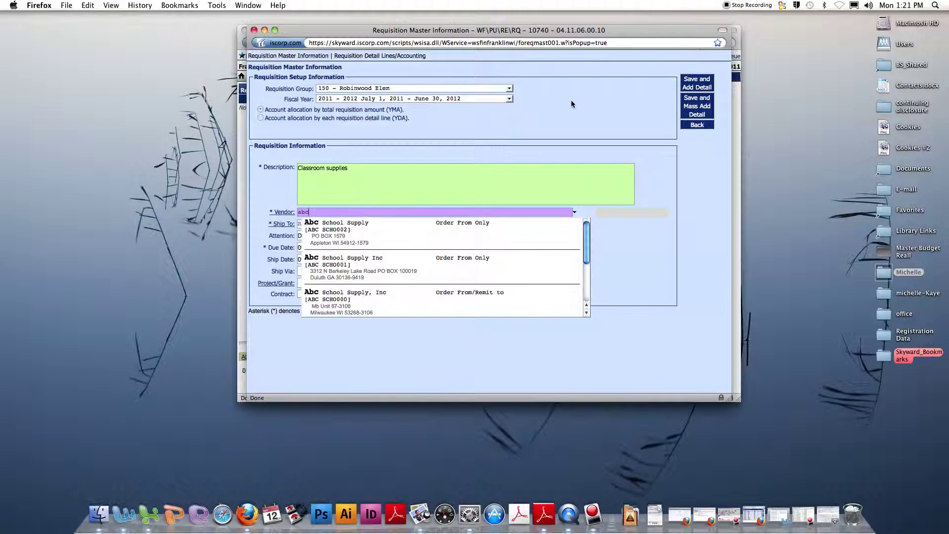
click(327, 240)
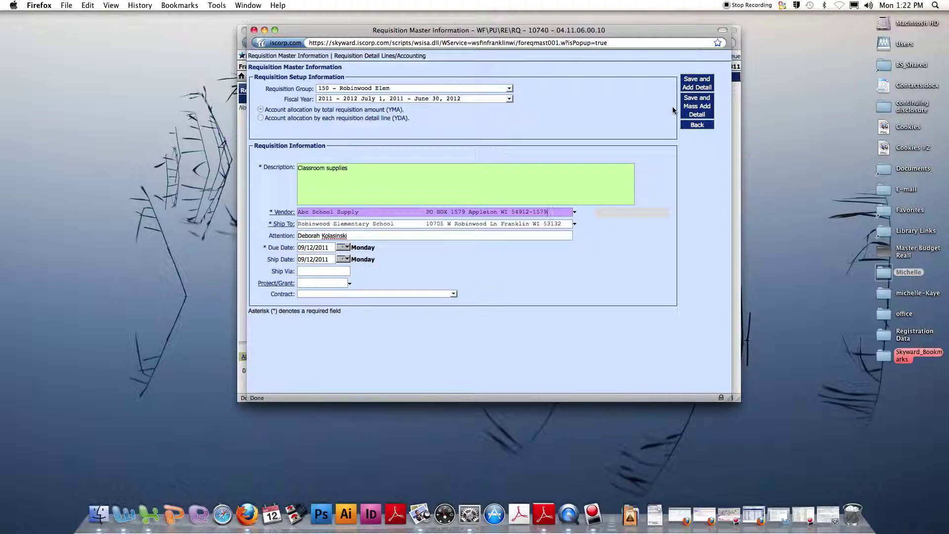
Save the header, then fill line 100: catalog 123, 1 doz 'No. 2 Dixon pencils' at 2.00.
click(703, 106)
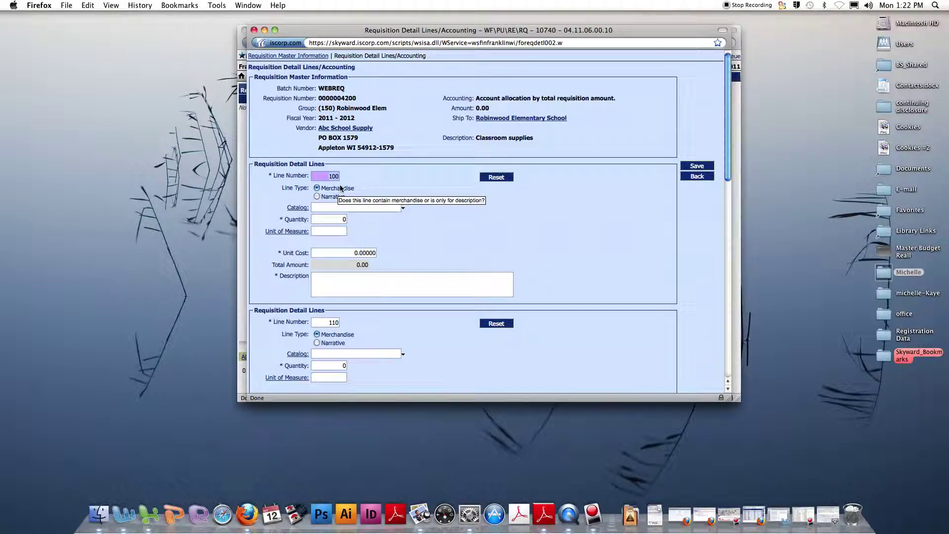
click(328, 208)
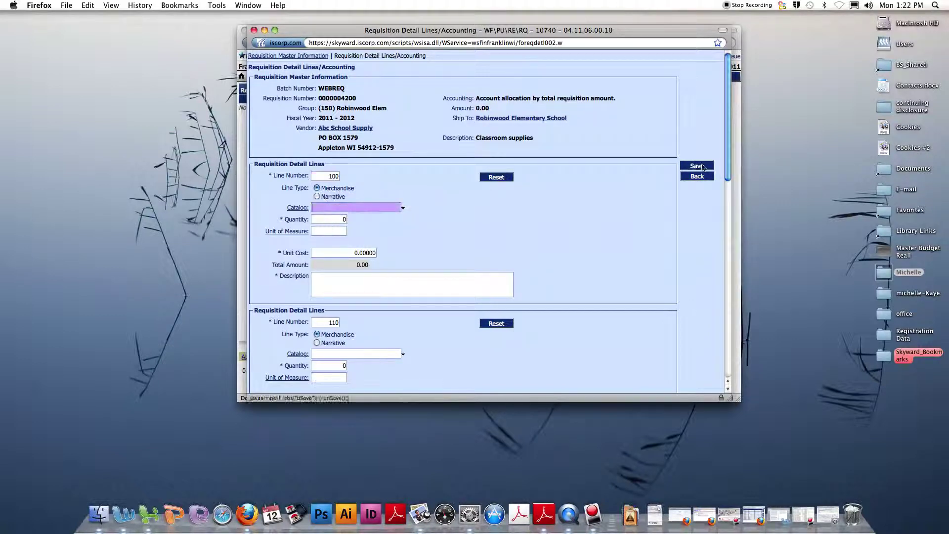
text(123)
key(Tab)
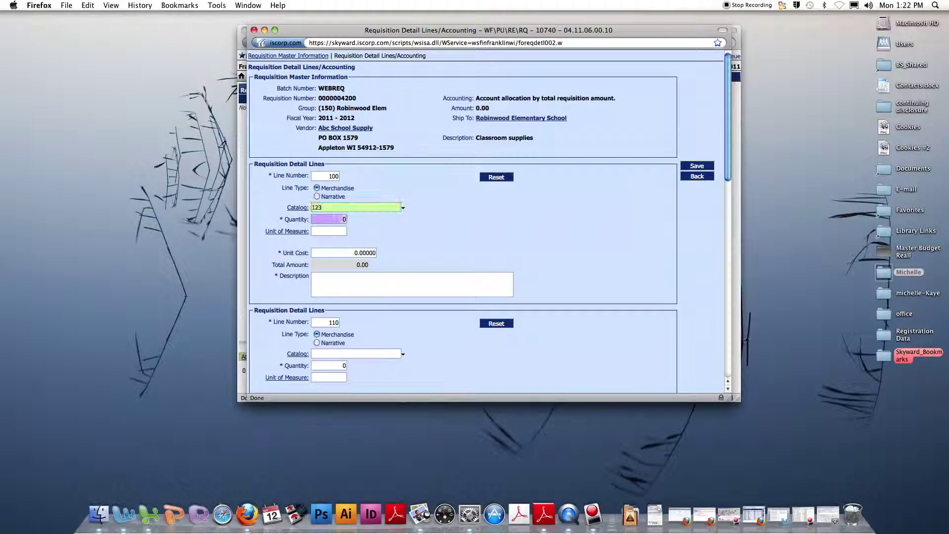
text(1)
key(Tab)
text(doz)
key(Tab)
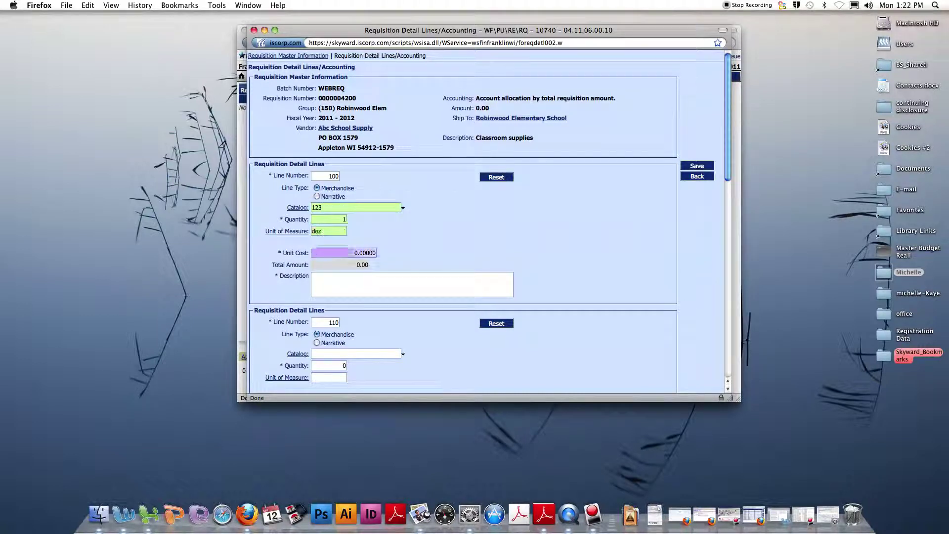
text(2)
key(Tab)
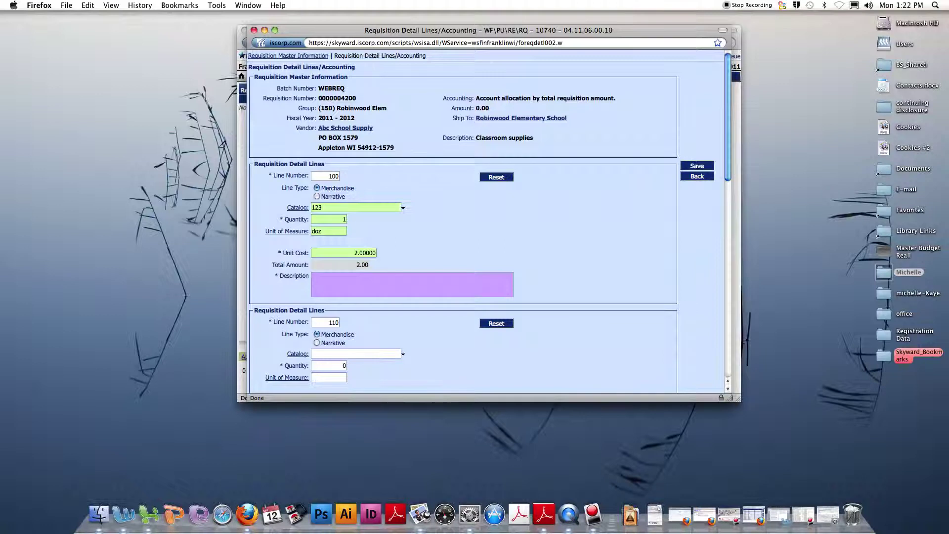
text(No. 2 Dixon pencils)
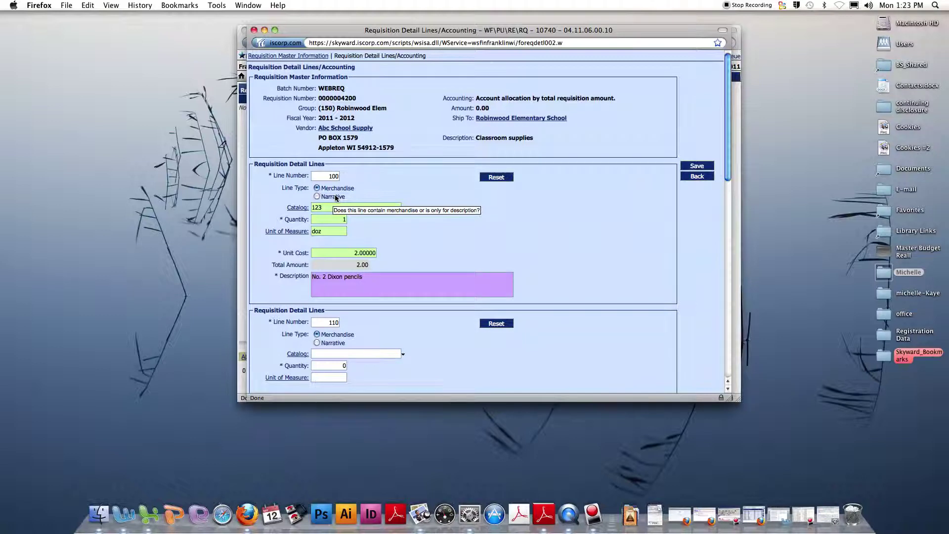
Save the pencil line and bring up Account Distribution for the 2.00 line.
click(695, 167)
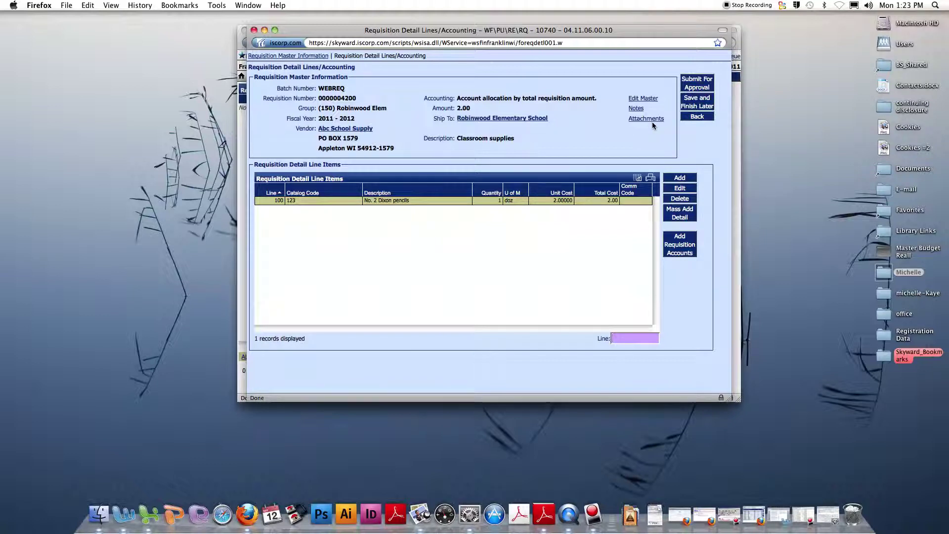
click(680, 243)
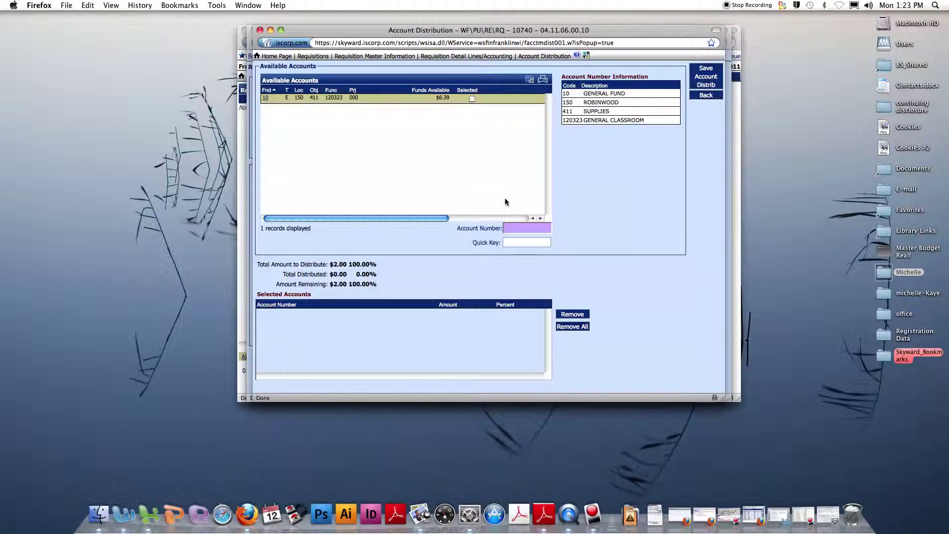
Select the Robinwood general classroom supplies account for the full 2.00 and save the distribution.
click(472, 99)
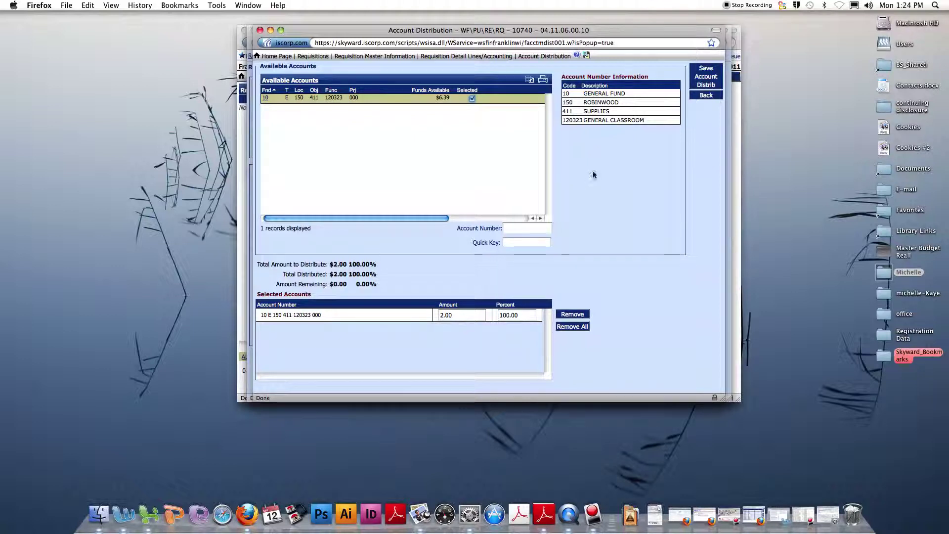
click(705, 81)
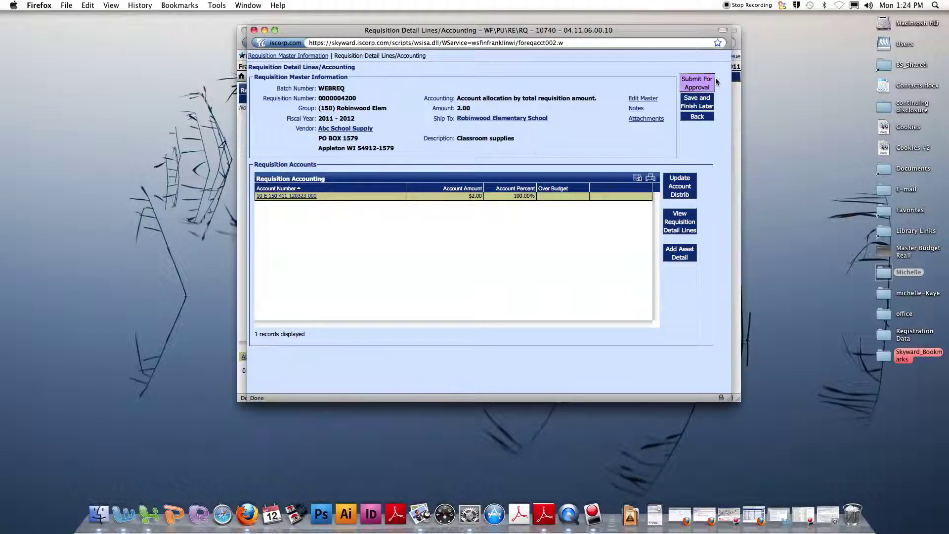
Save the Classroom supplies requisition as WIP with Save and Finish Later.
click(708, 102)
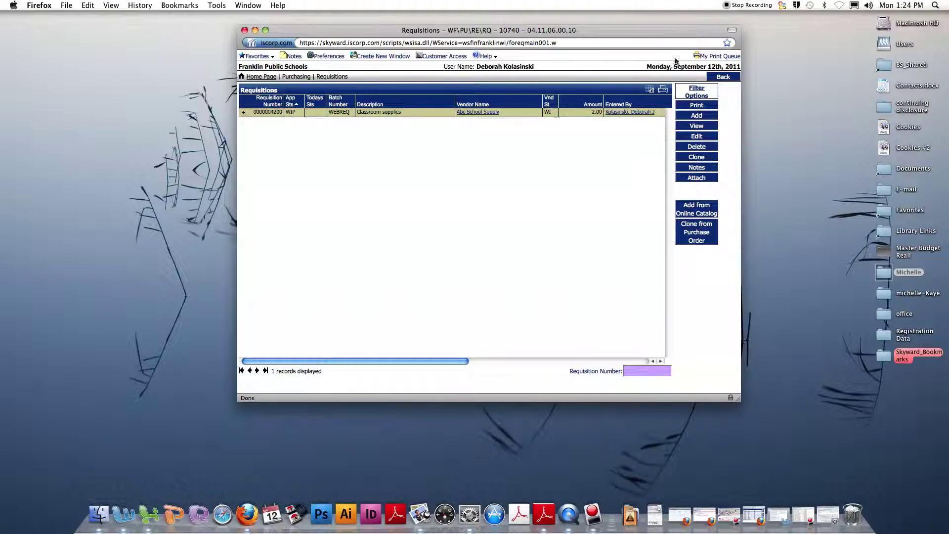
Go back from the Requisitions list to the Franklin Public Schools home page.
click(724, 79)
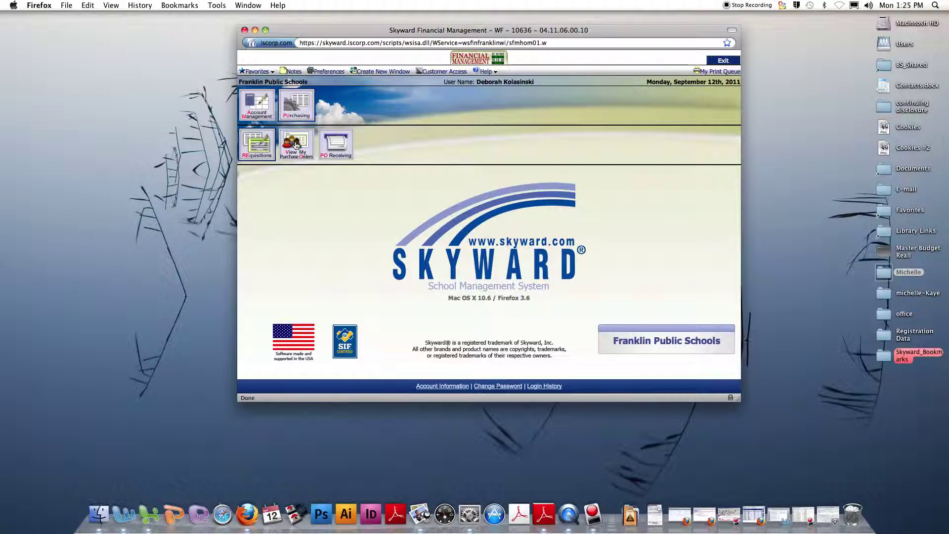
View My Purchase Orders, then go back to the home page.
click(303, 134)
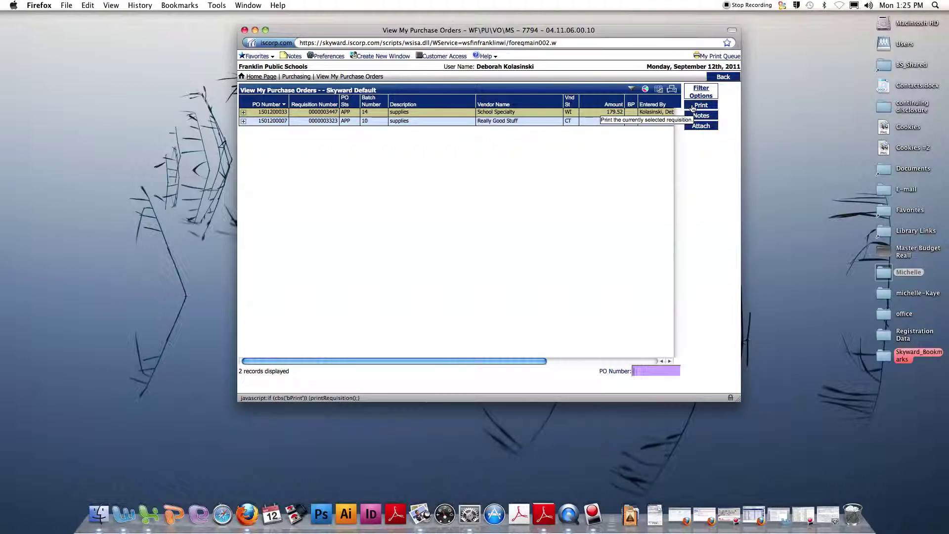
click(725, 77)
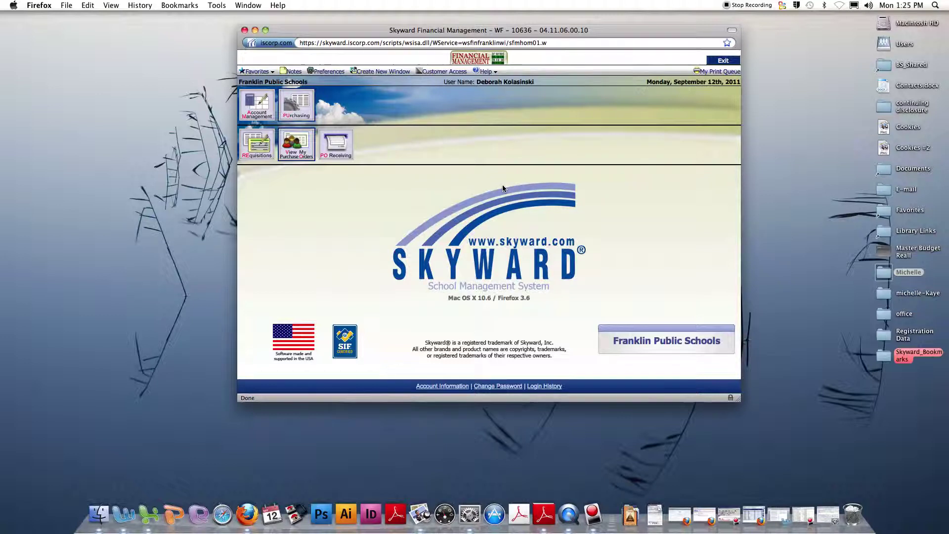
Add a new PO Receiving entry, bringing up the empty PO Line Items lookup.
click(346, 152)
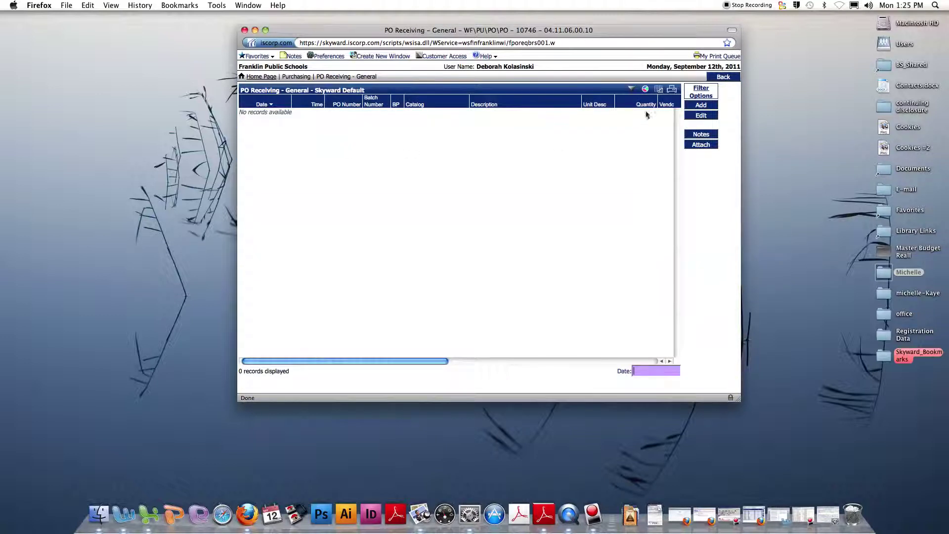
click(701, 105)
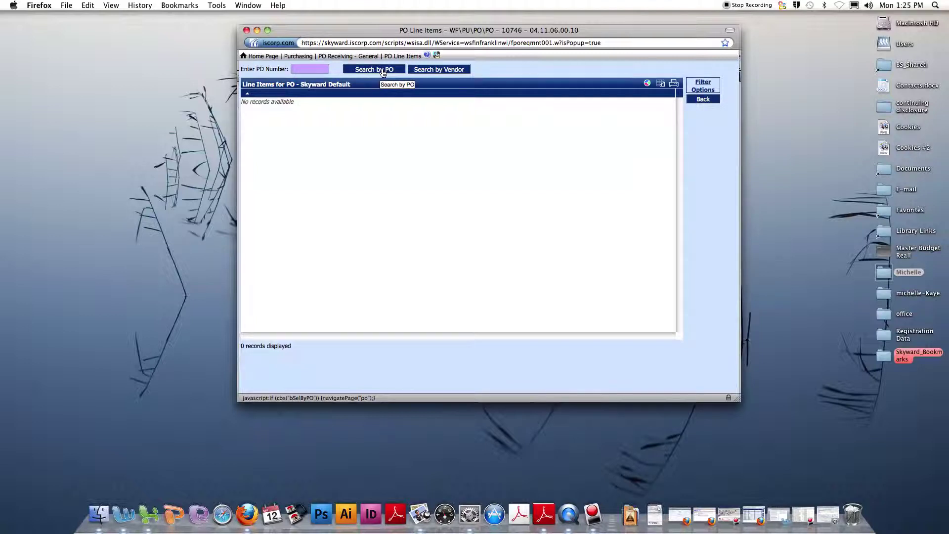
click(383, 73)
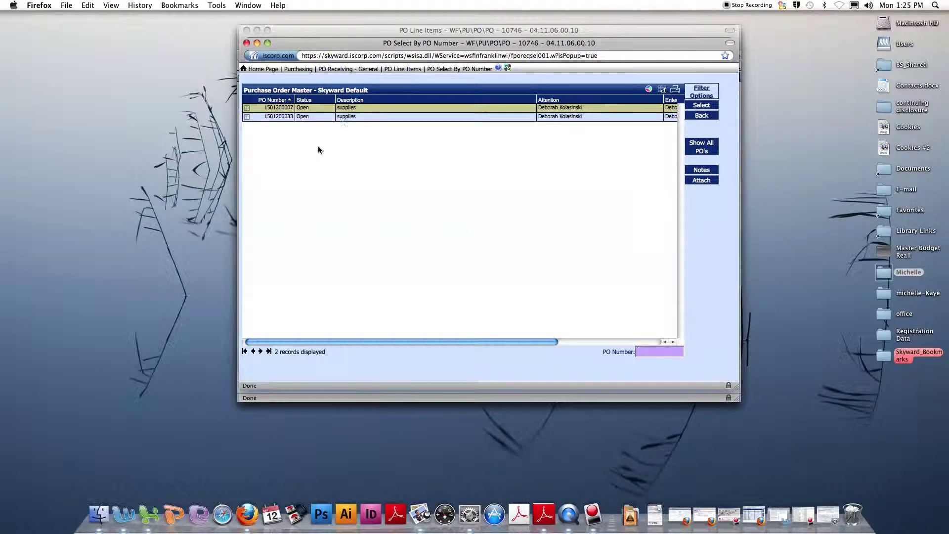
click(702, 105)
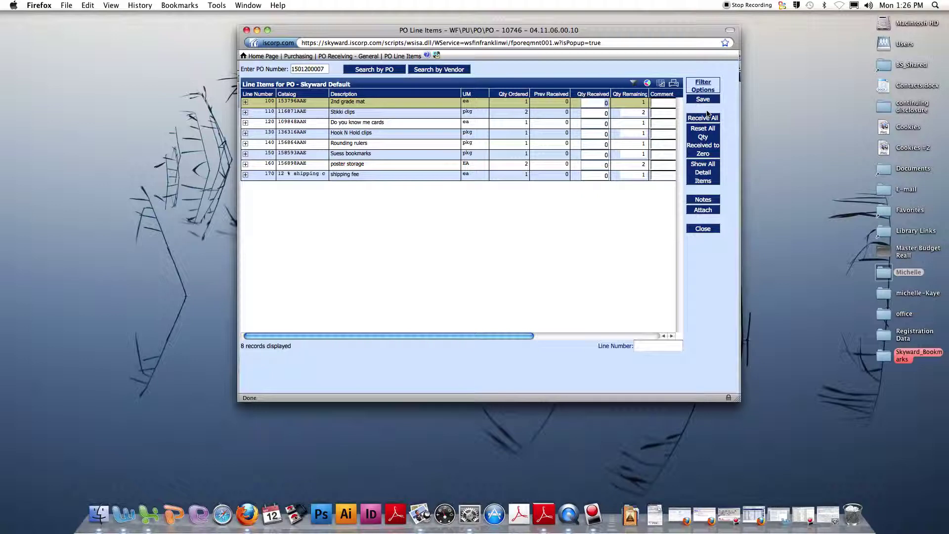
click(709, 230)
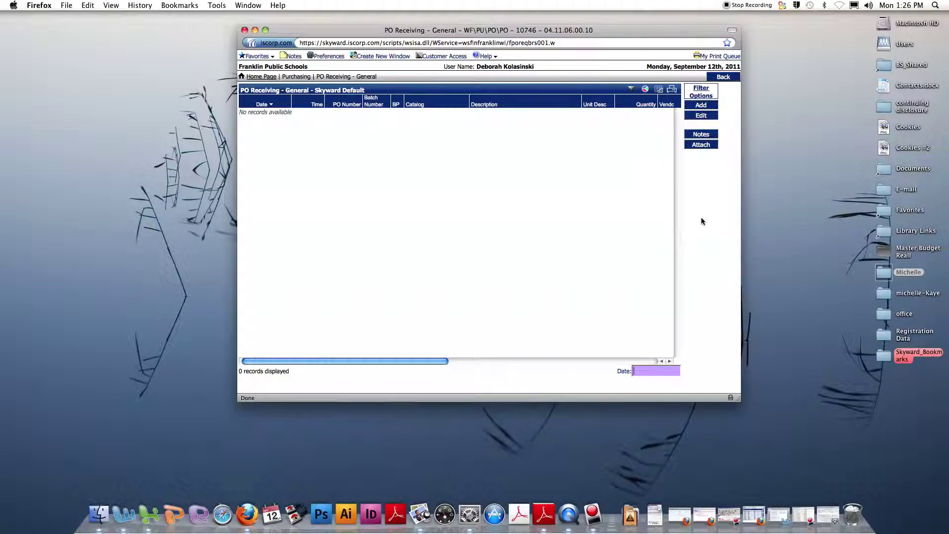
Return to the Skyward home page and open the Requisitions list.
click(736, 77)
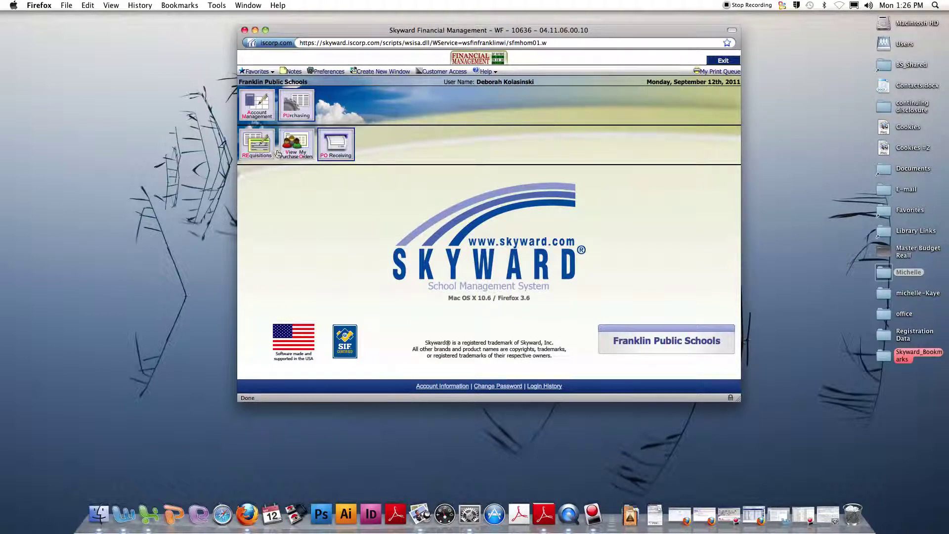
click(255, 144)
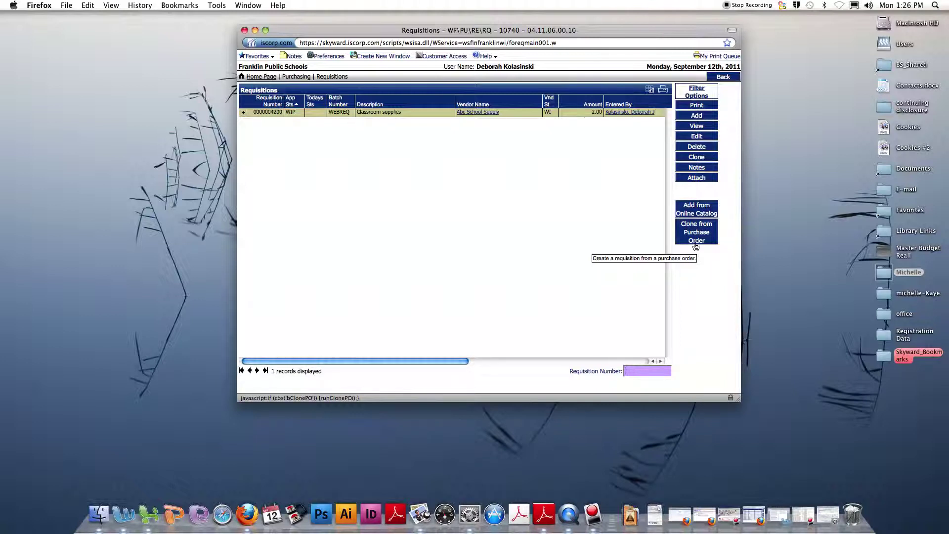
Create a Sax Arts & Crafts online-catalog requisition described as 'Supplies' and save it to reach the store.
click(699, 211)
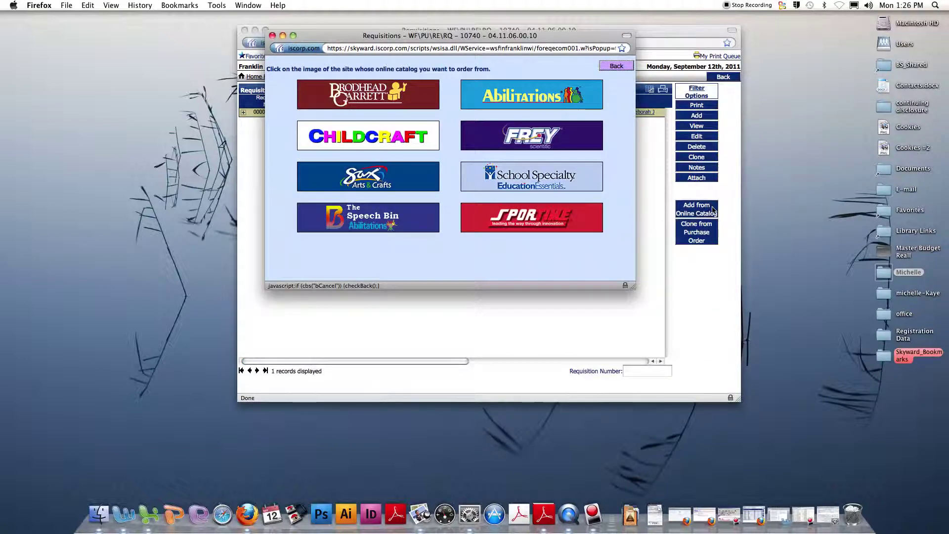
click(388, 179)
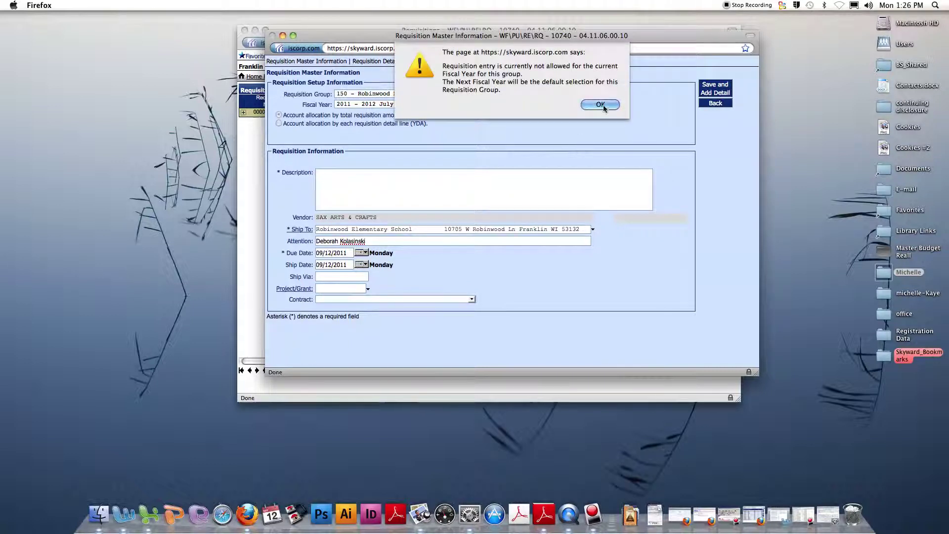
click(600, 105)
text(Suppli)
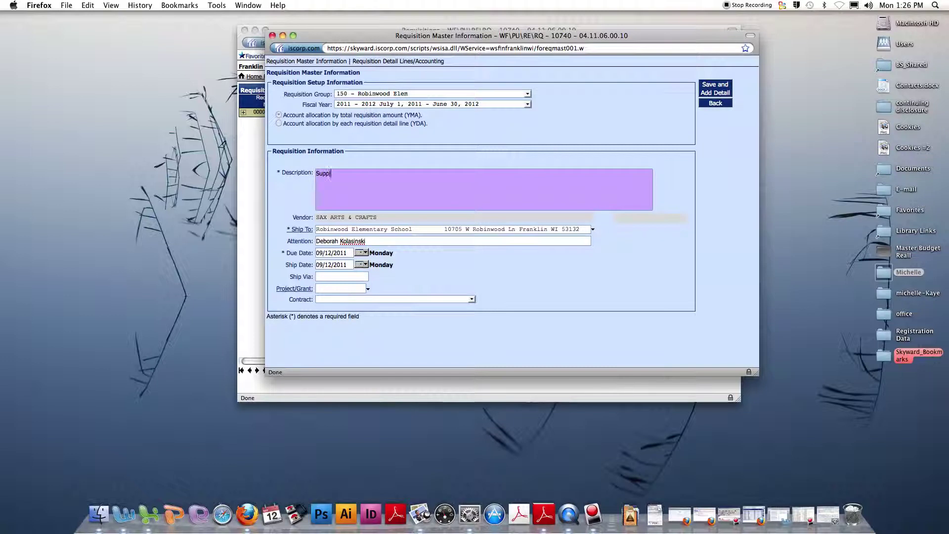
text(es)
click(717, 88)
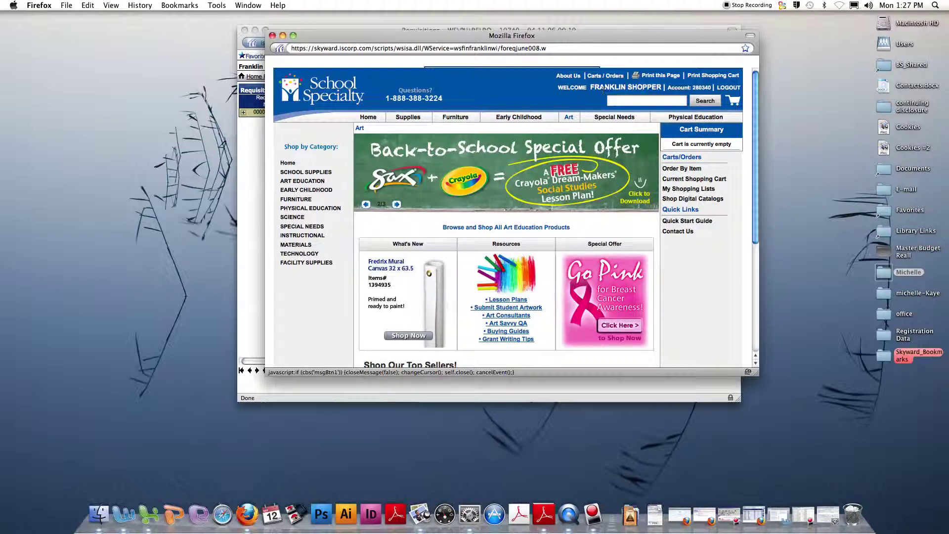
View the Cookies #2 and Cookies settings screenshots in Preview, closing each afterward.
click(39, 5)
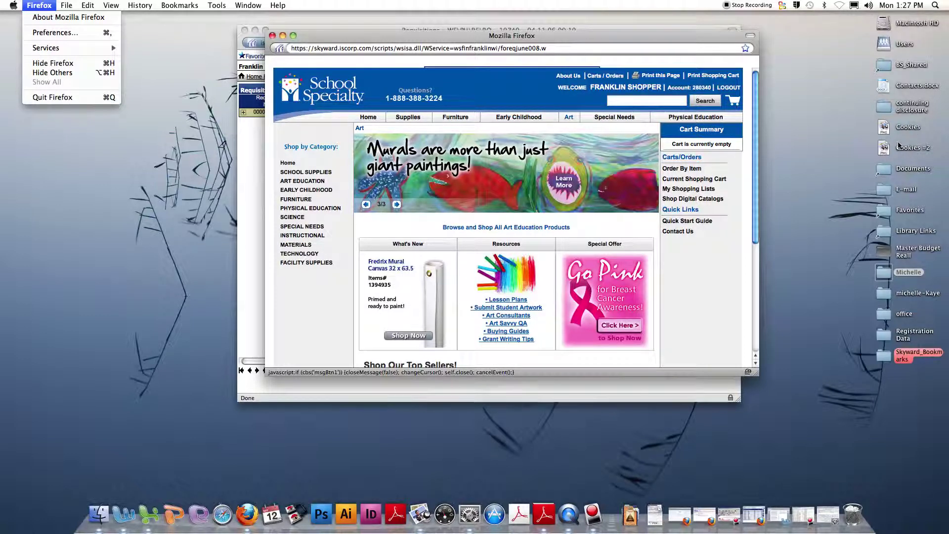
double_click(908, 147)
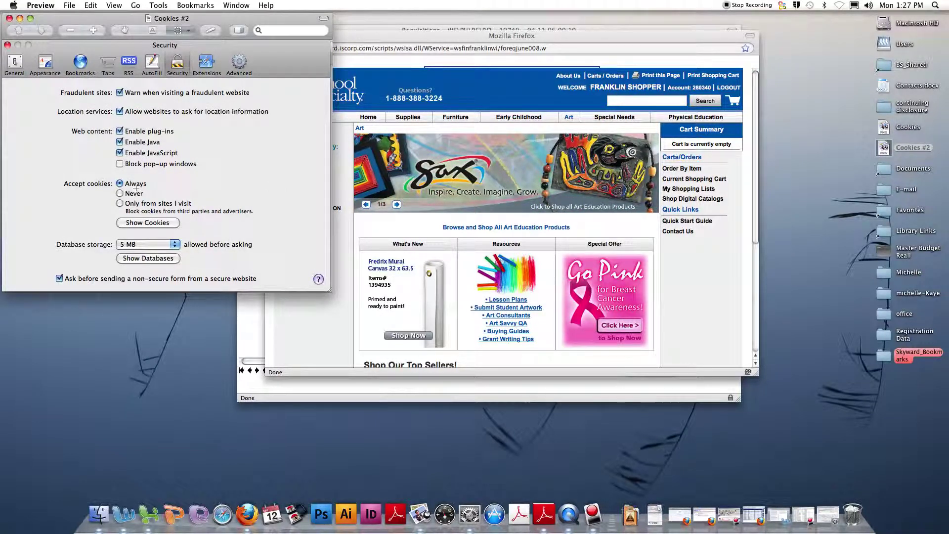
click(9, 18)
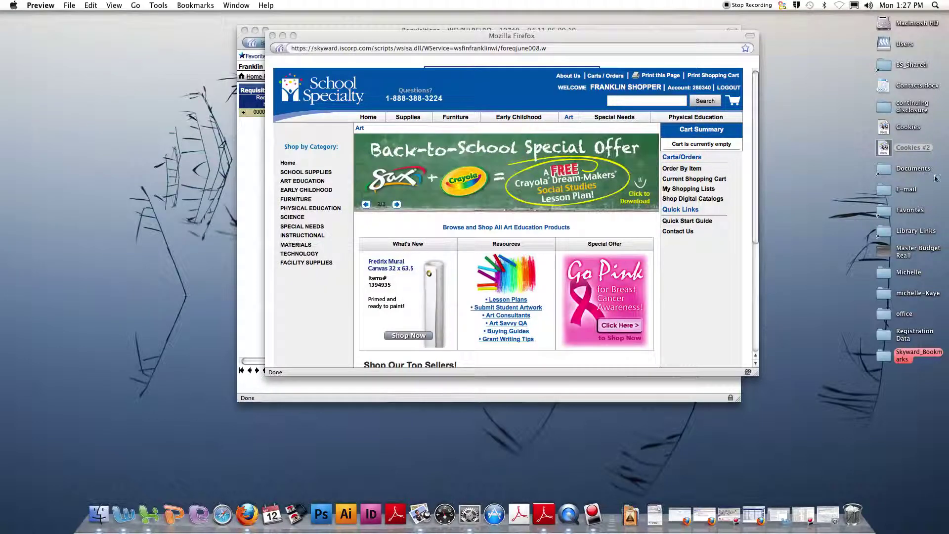
double_click(909, 127)
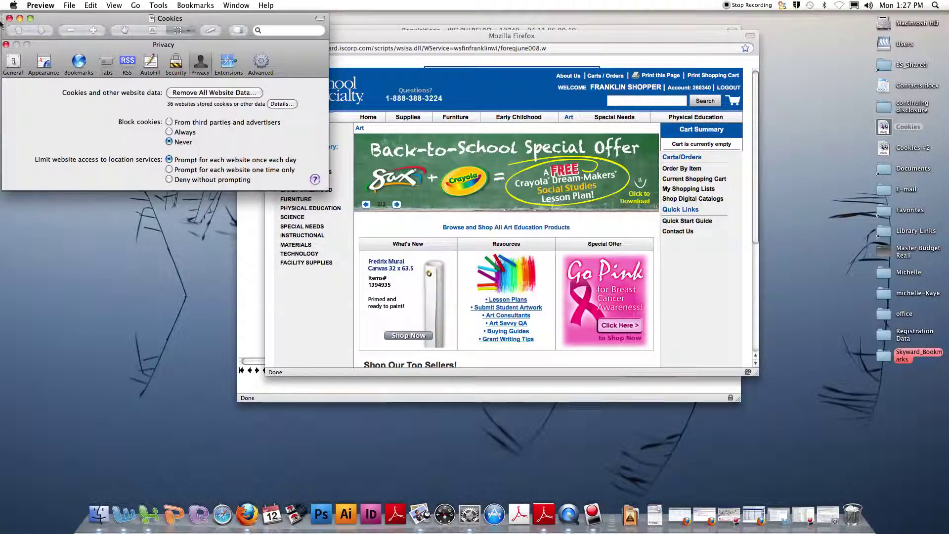
click(9, 19)
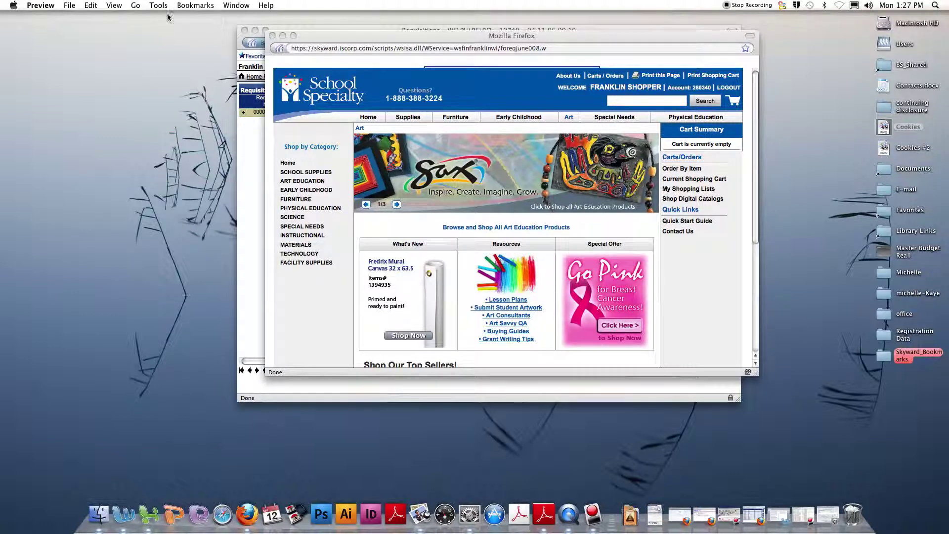
Close the store window and open Account Management > Account Master > Operating Statement.
click(273, 36)
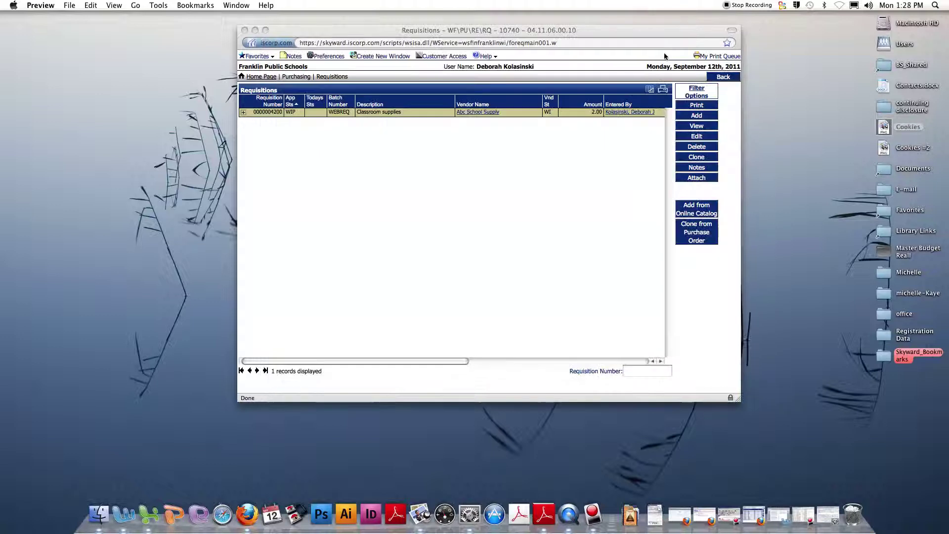
click(729, 78)
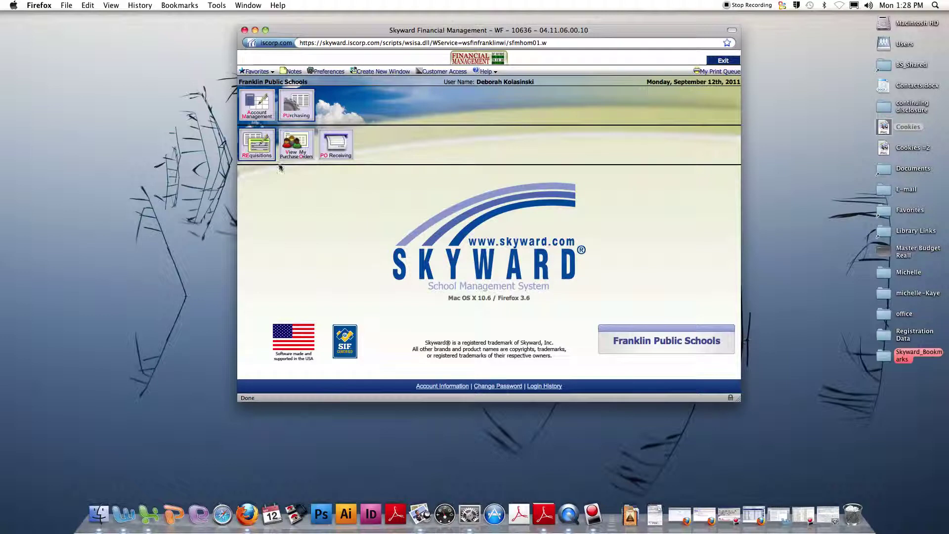
click(260, 110)
click(259, 154)
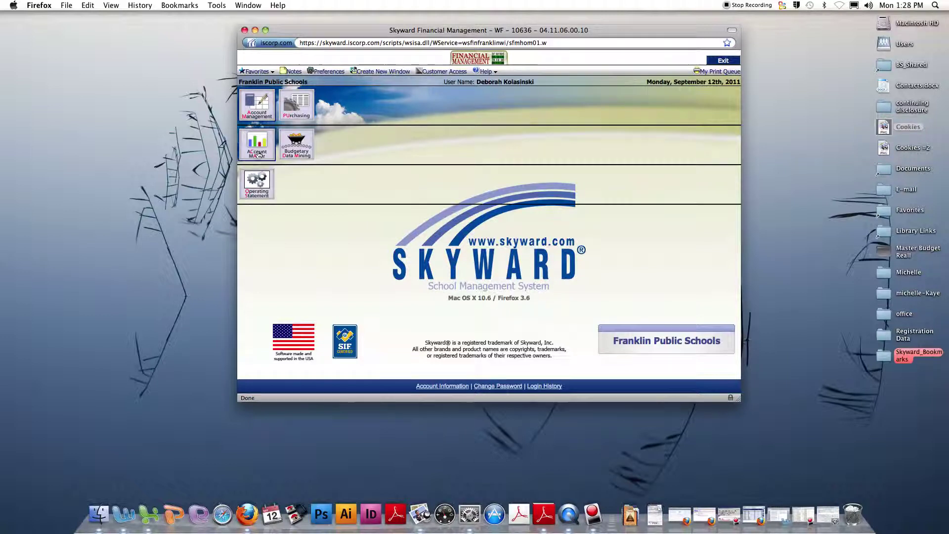
click(255, 194)
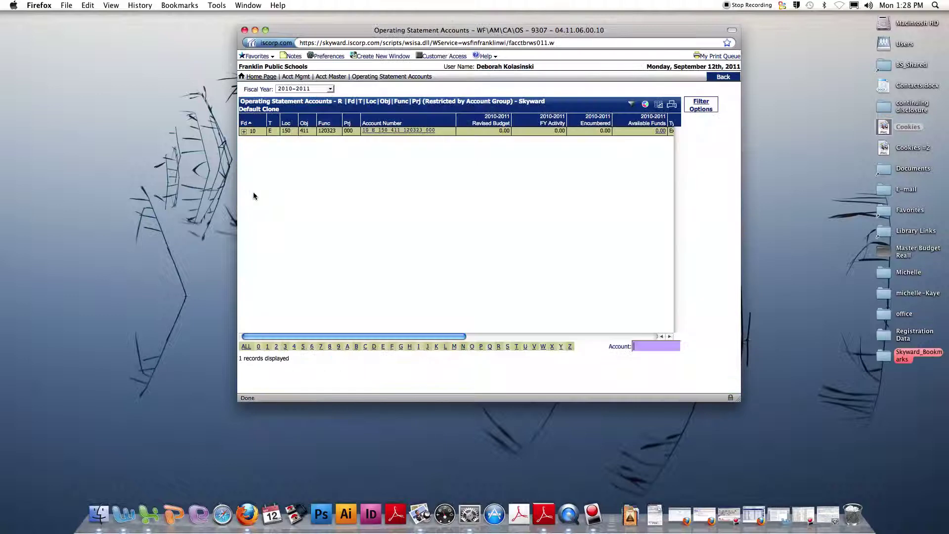
Switch the fiscal year to 2011-2012, confirm 6.39 available of 250.00, and return home.
click(330, 89)
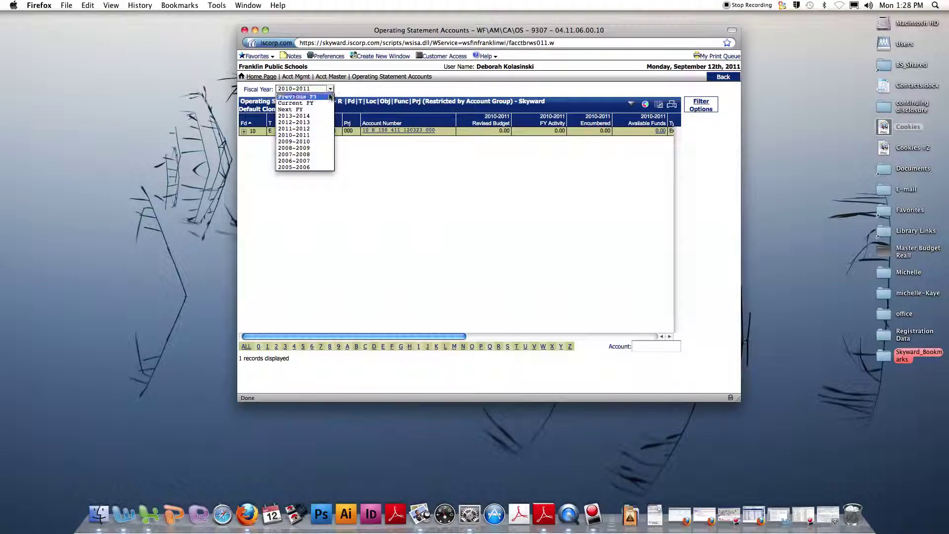
click(317, 129)
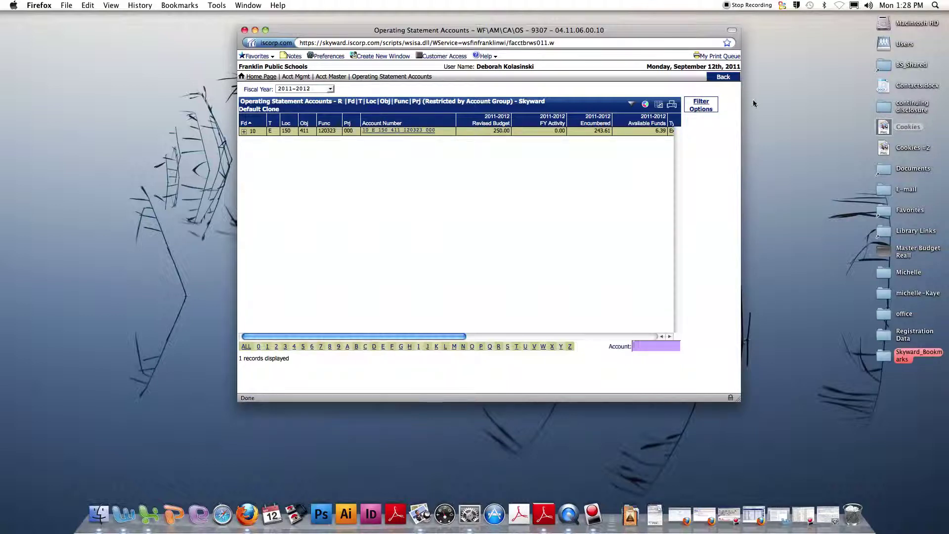
click(724, 76)
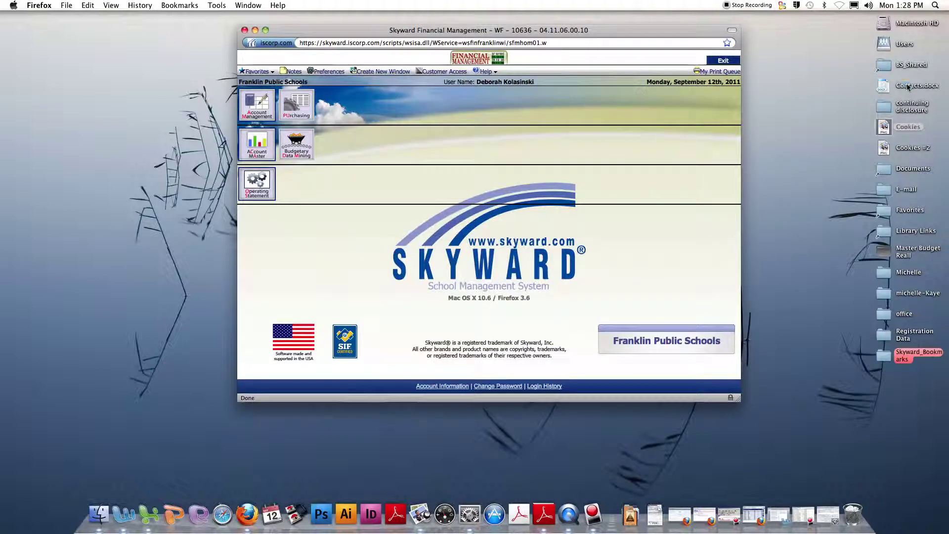
Open Contacts.docx from the desktop in Microsoft Word.
double_click(907, 87)
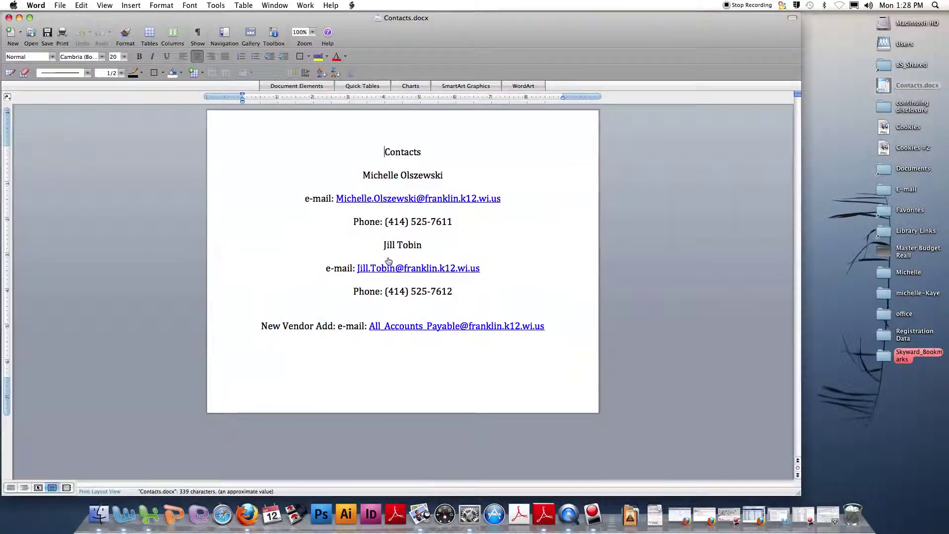